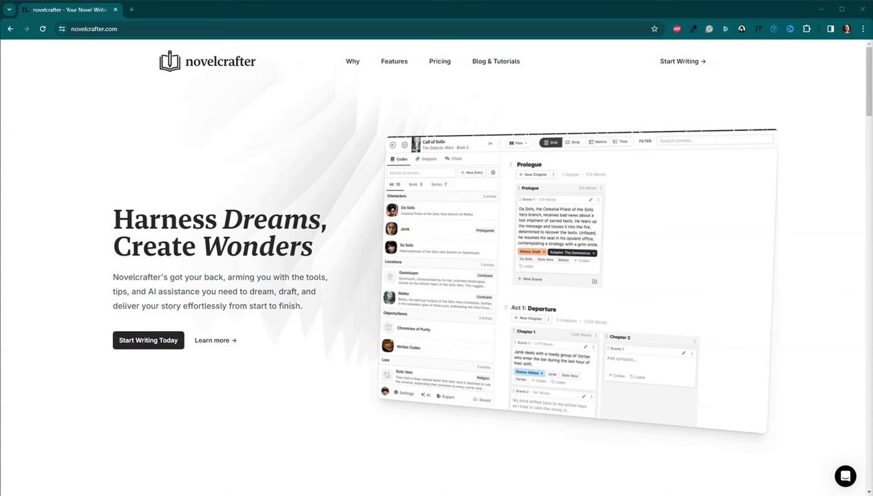
Leave the Novelcrafter landing page and go to the OpenRouter homepage.
{"action": "left_click", "coordinate": [55, 476]}
{"action": "left_click", "coordinate": [53, 485]}
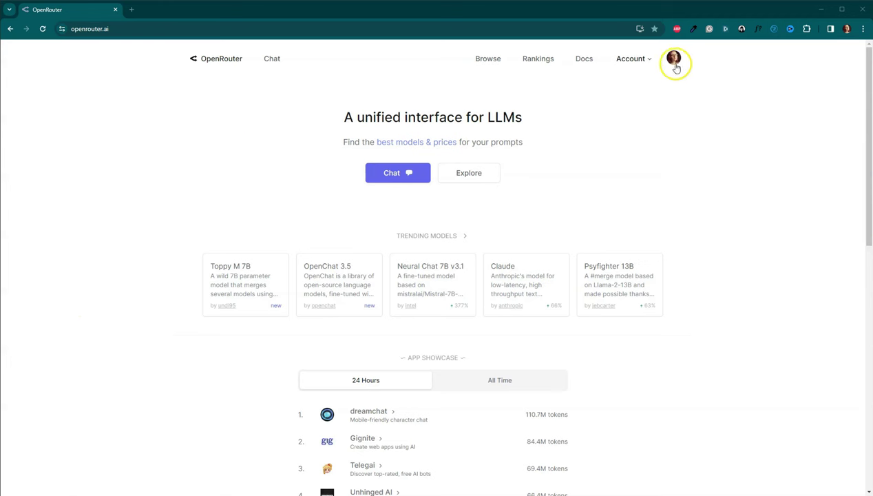
Browse OpenRouter's models sorted by Top Weekly, with MythoMax 13B at the top.
{"action": "left_click", "coordinate": [482, 62]}
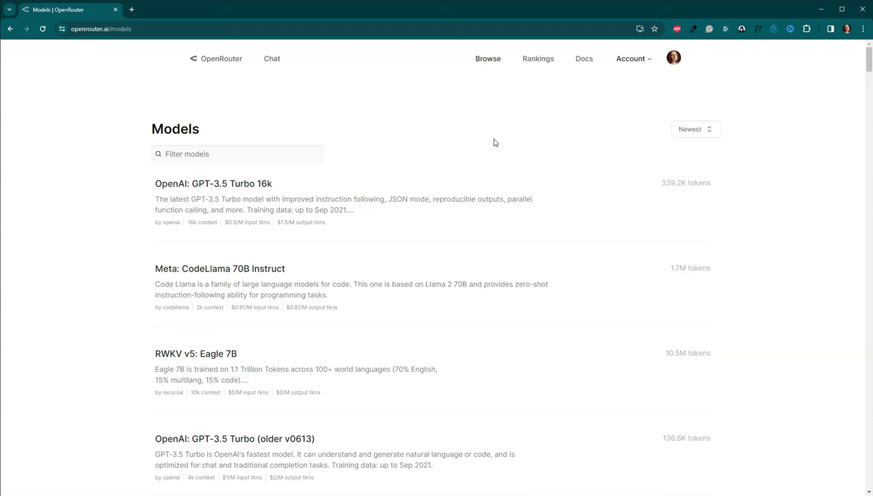
{"action": "left_click", "coordinate": [686, 128]}
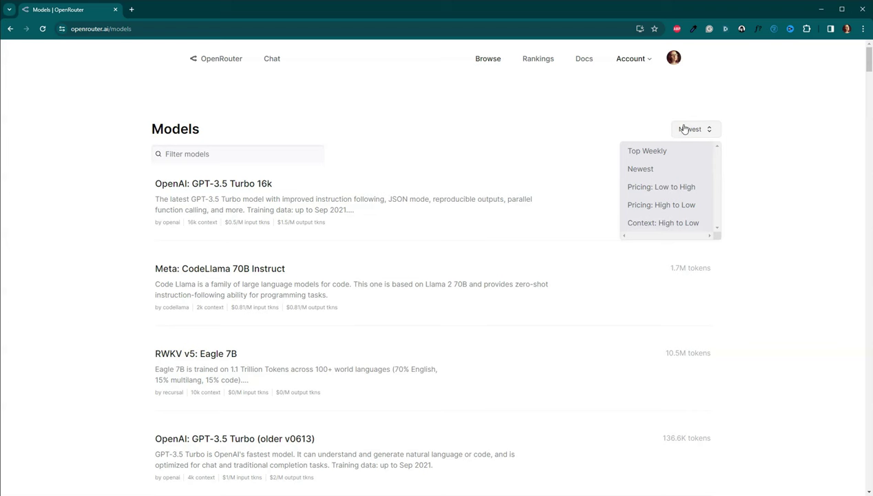
{"action": "left_click", "coordinate": [656, 156]}
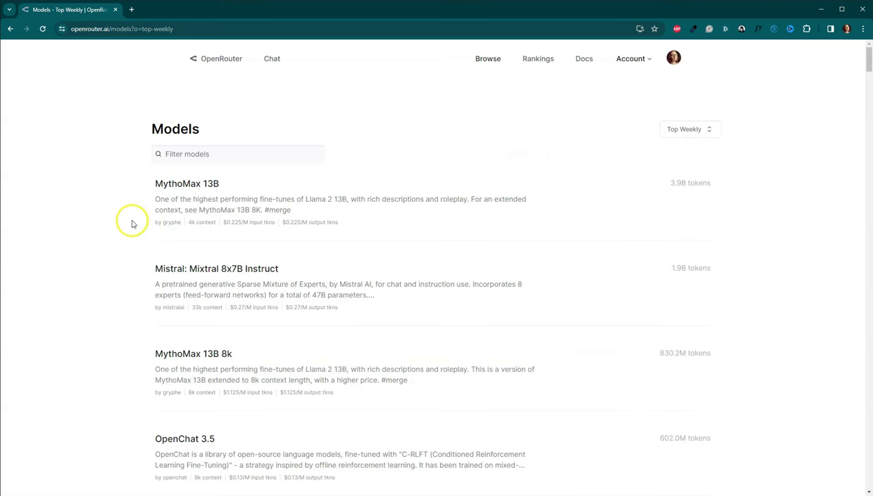
{"action": "scroll", "coordinate": [129, 282], "scroll_direction": "down", "scroll_amount": 3}
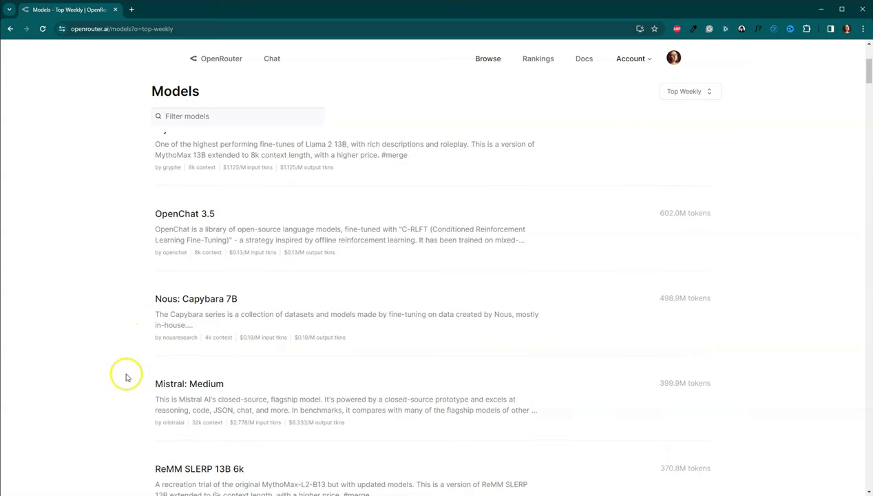
{"action": "scroll", "coordinate": [134, 385], "scroll_direction": "down", "scroll_amount": 2}
{"action": "scroll", "coordinate": [135, 379], "scroll_direction": "up", "scroll_amount": 5}
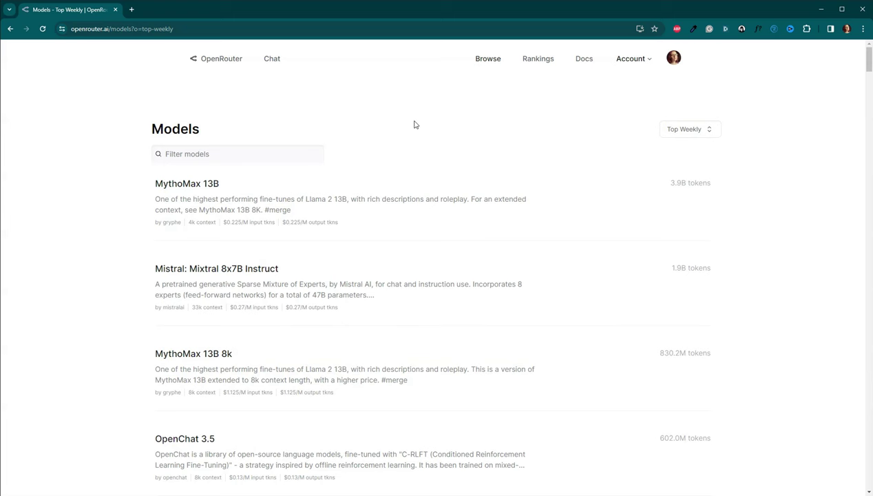
Go to OpenRouter's API Keys page from the account menu and start creating a new key.
{"action": "left_click", "coordinate": [628, 61]}
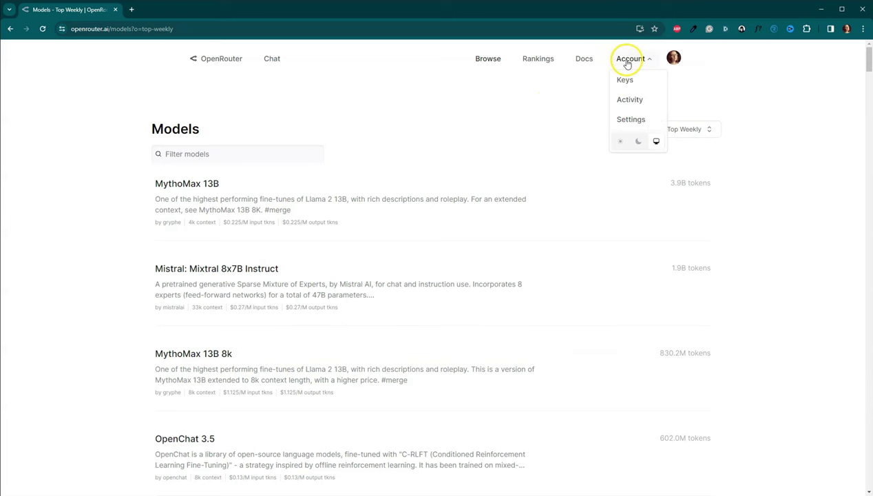
{"action": "left_click", "coordinate": [625, 81]}
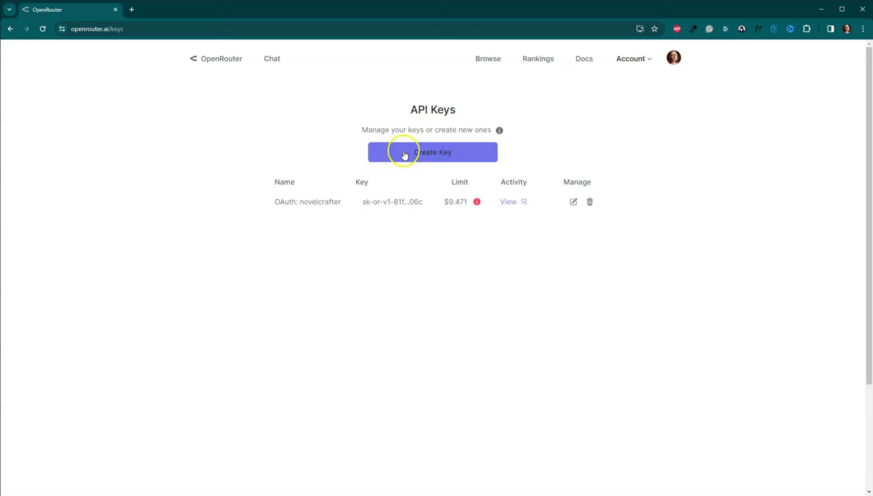
{"action": "left_click", "coordinate": [430, 155]}
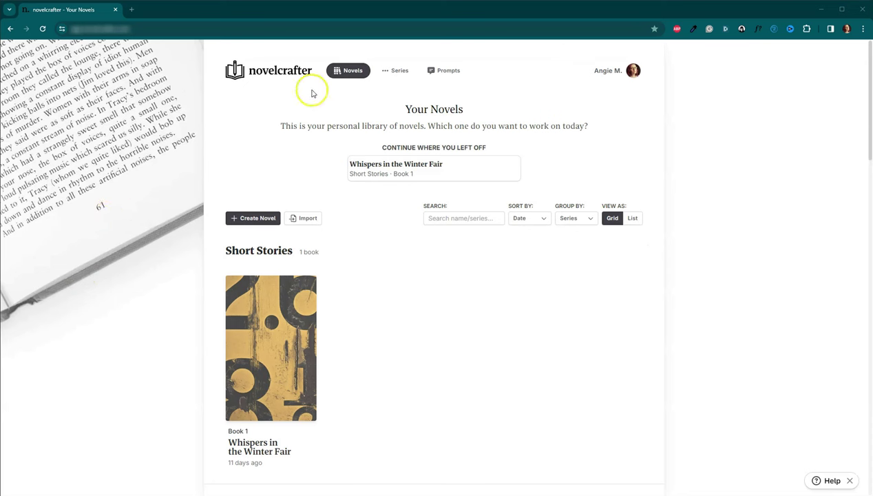
{"action": "left_click", "coordinate": [632, 72]}
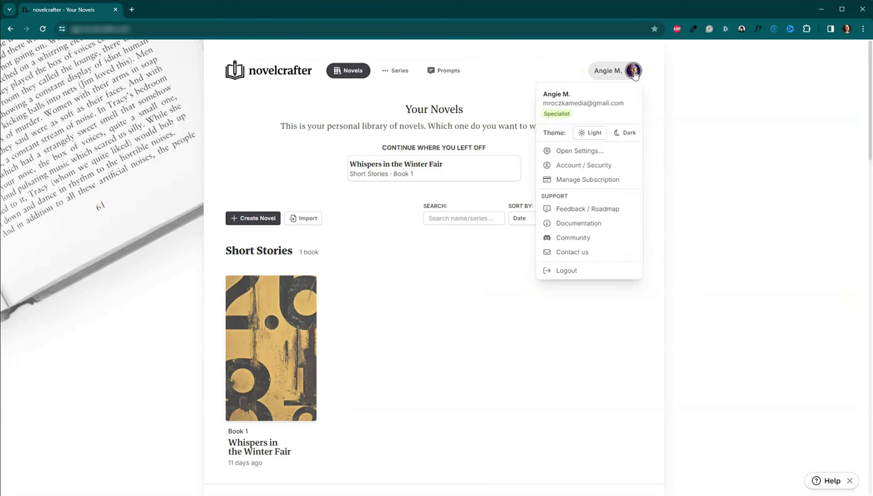
{"action": "left_click", "coordinate": [594, 153]}
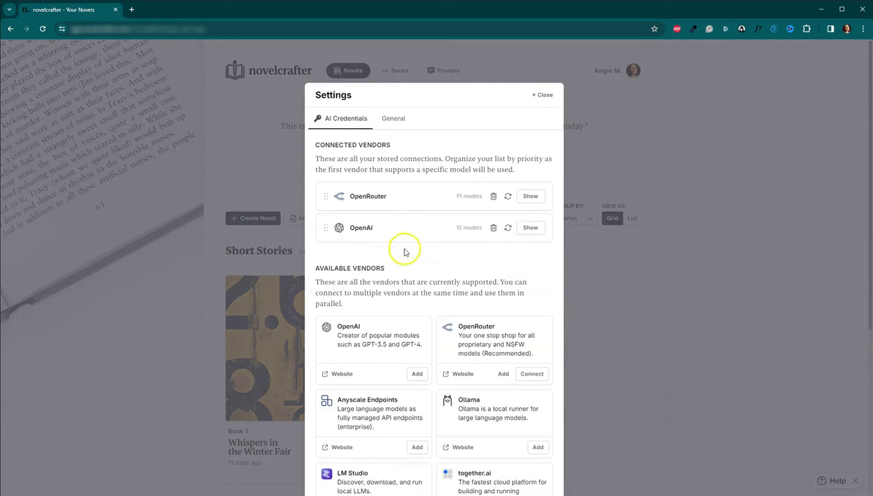
{"action": "scroll", "coordinate": [312, 315], "scroll_direction": "down", "scroll_amount": 2}
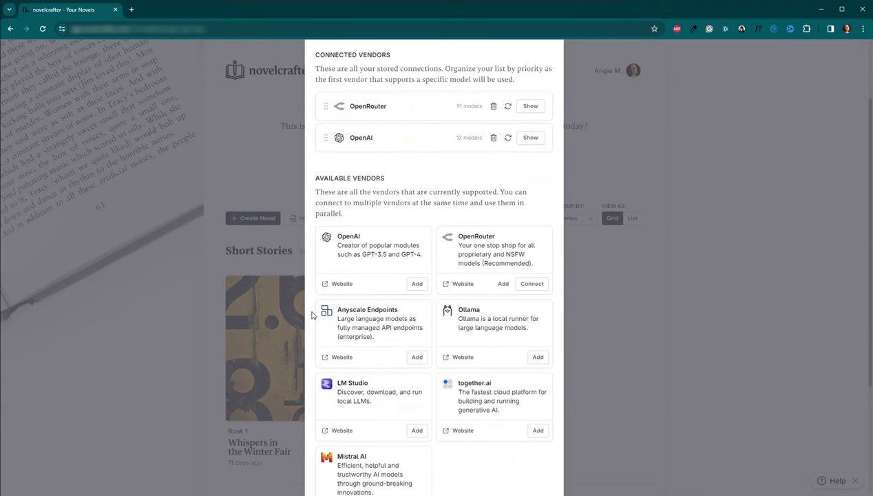
{"action": "scroll", "coordinate": [312, 315], "scroll_direction": "up", "scroll_amount": 2}
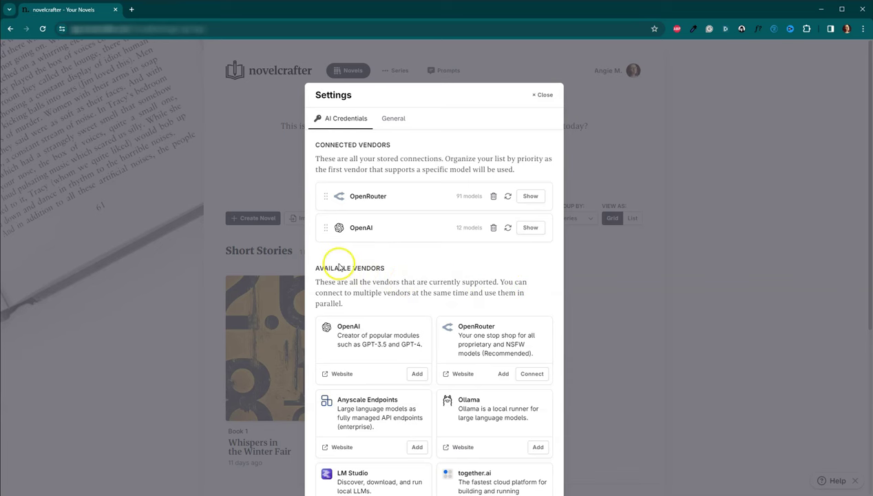
Create a novel titled 'Test Novel' with no series, then view its Prompts library.
{"action": "left_click", "coordinate": [137, 356]}
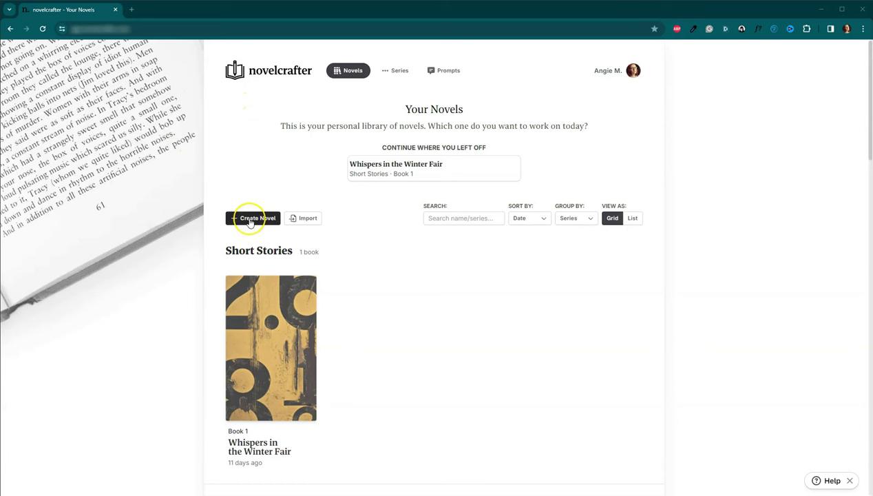
{"action": "left_click", "coordinate": [250, 221]}
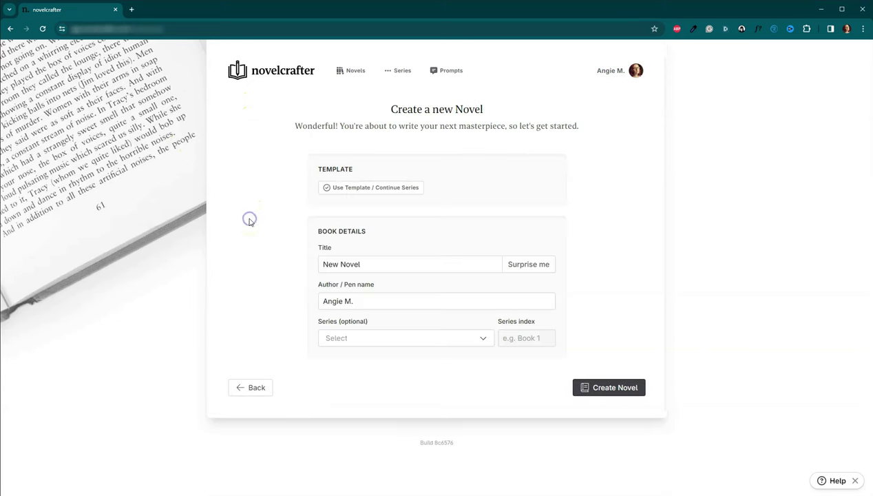
{"action": "triple_click", "coordinate": [373, 265]}
{"action": "type", "text": "Test"}
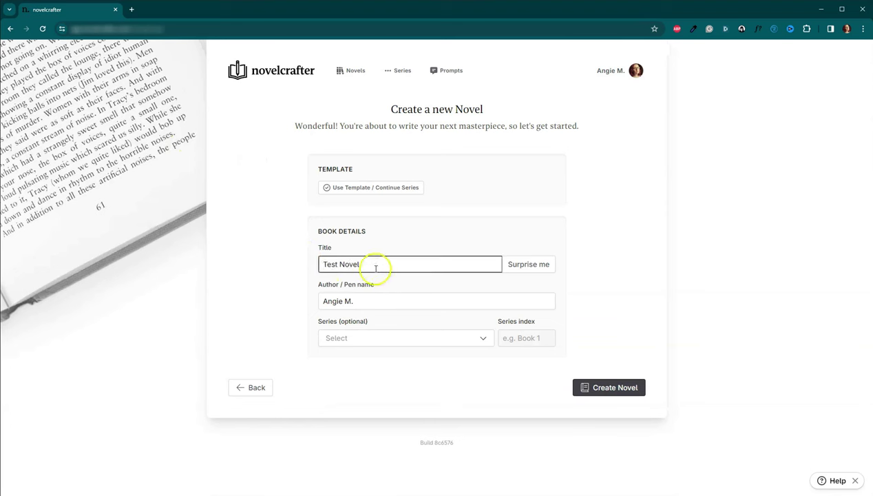
{"action": "left_click", "coordinate": [446, 338]}
{"action": "left_click", "coordinate": [381, 365]}
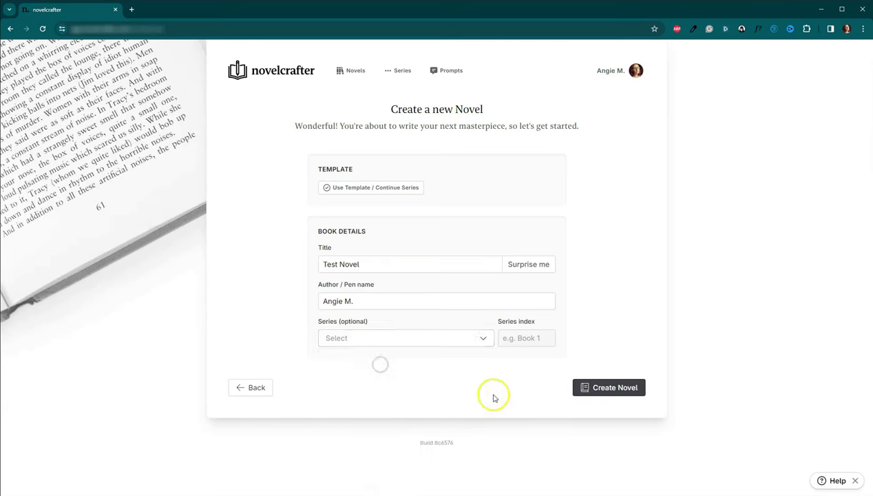
{"action": "left_click", "coordinate": [609, 388]}
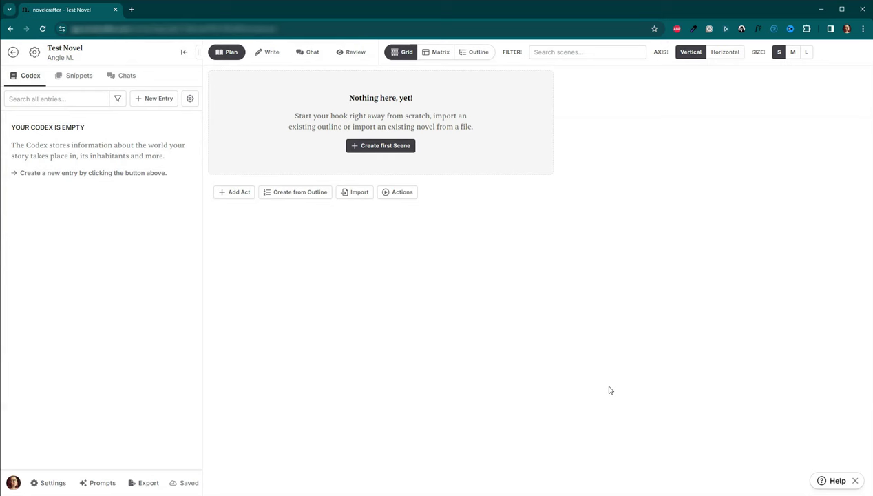
{"action": "left_click", "coordinate": [97, 484]}
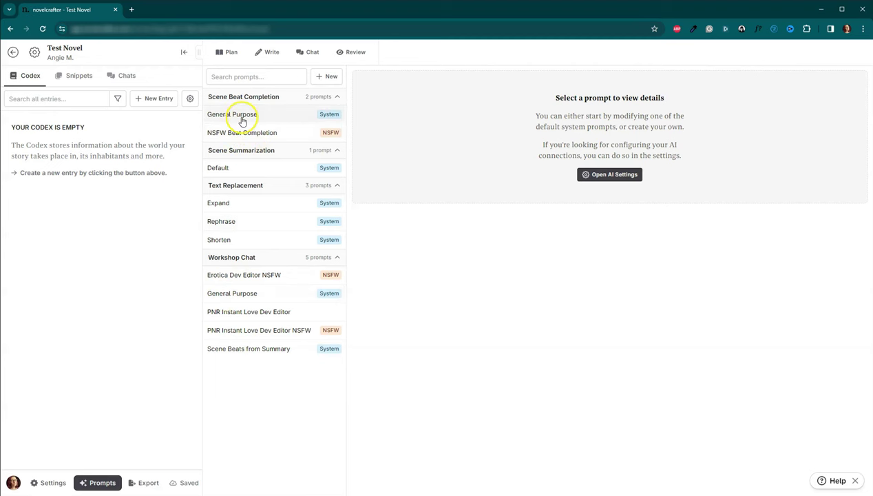
Make a copy of the General Purpose scene beat prompt and mark it NSFW.
{"action": "left_click", "coordinate": [242, 122]}
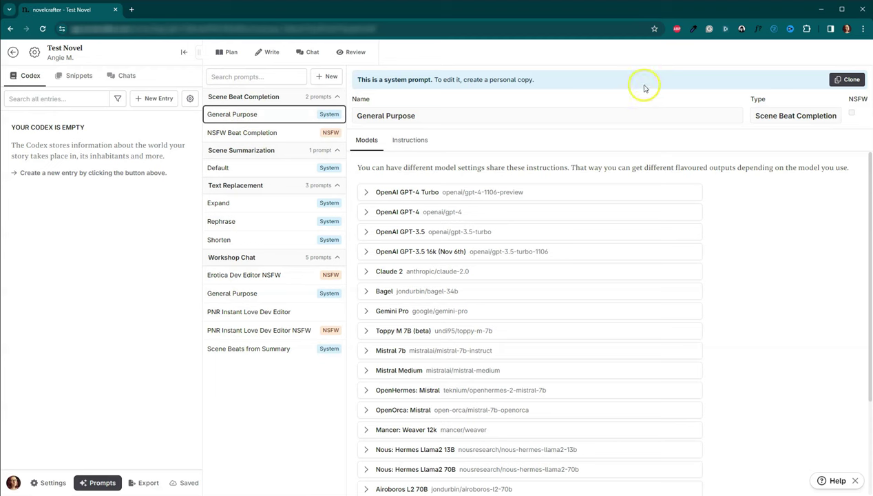
{"action": "left_click", "coordinate": [849, 79]}
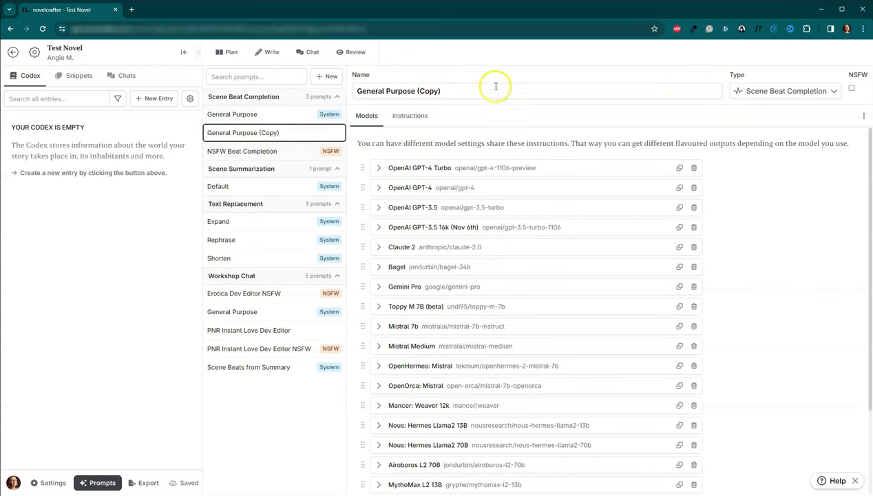
{"action": "left_click", "coordinate": [852, 90]}
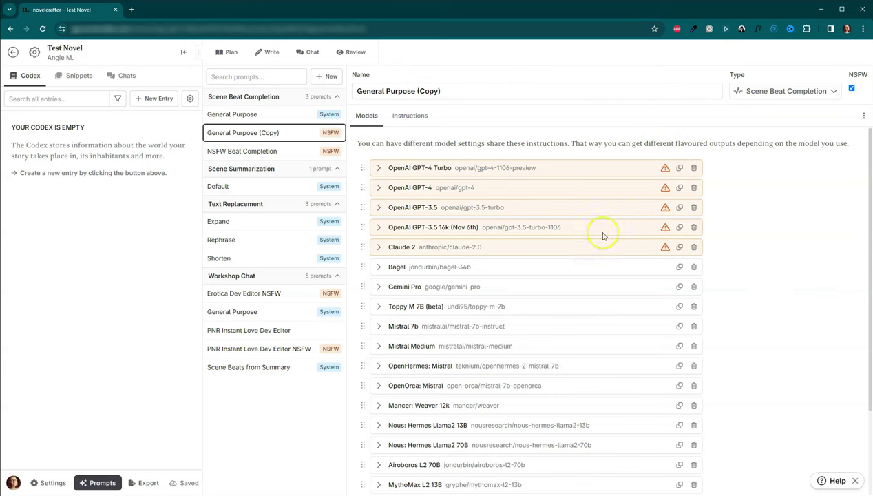
Remove GPT-4 Turbo, GPT-4, GPT-3.5, GPT-3.5 16k and Claude 2 from the copy's models.
{"action": "left_click", "coordinate": [694, 169]}
{"action": "left_click", "coordinate": [694, 168]}
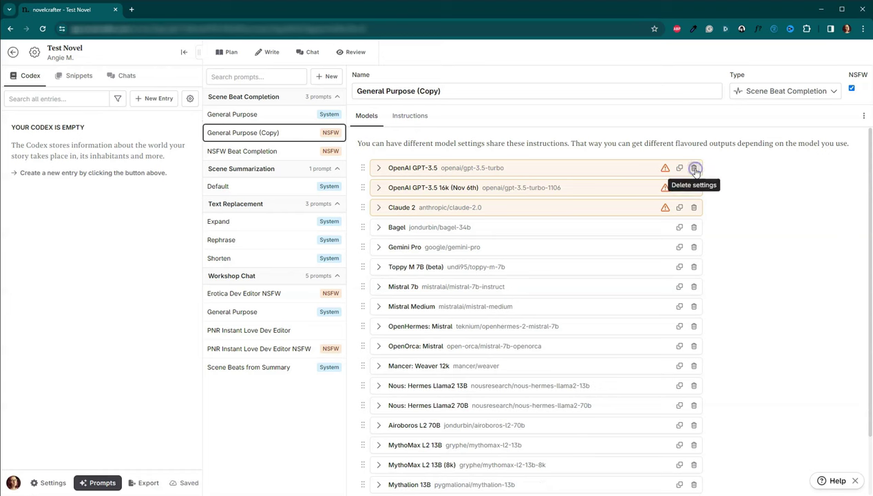
{"action": "left_click", "coordinate": [694, 168]}
{"action": "left_click", "coordinate": [695, 169]}
{"action": "left_click", "coordinate": [695, 169]}
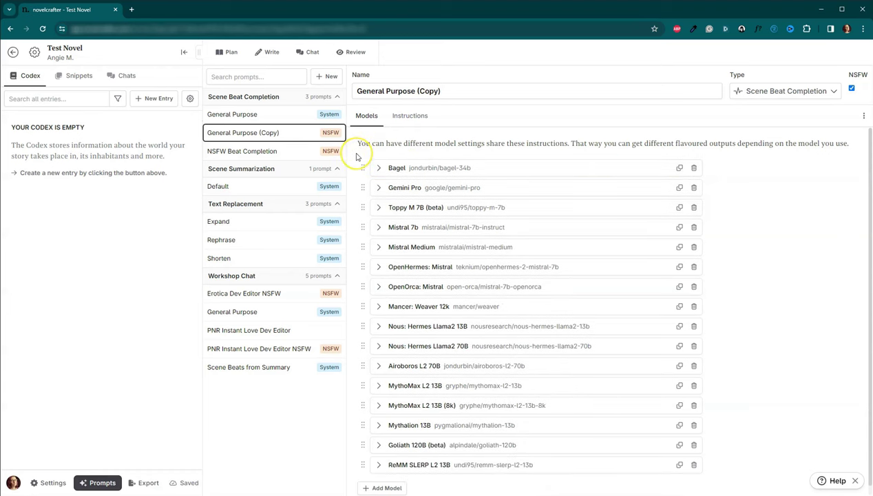
Review the Bagel and Gemini Pro settings, then give Airoboros L2 70B a temperature of .4.
{"action": "scroll", "coordinate": [357, 157], "scroll_direction": "down", "scroll_amount": 1}
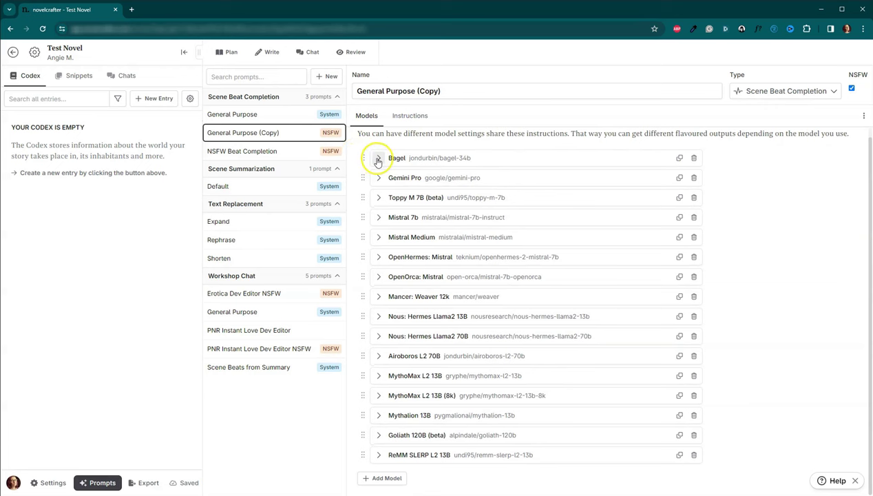
{"action": "left_click", "coordinate": [378, 159]}
{"action": "left_click", "coordinate": [379, 160]}
{"action": "left_click", "coordinate": [378, 178]}
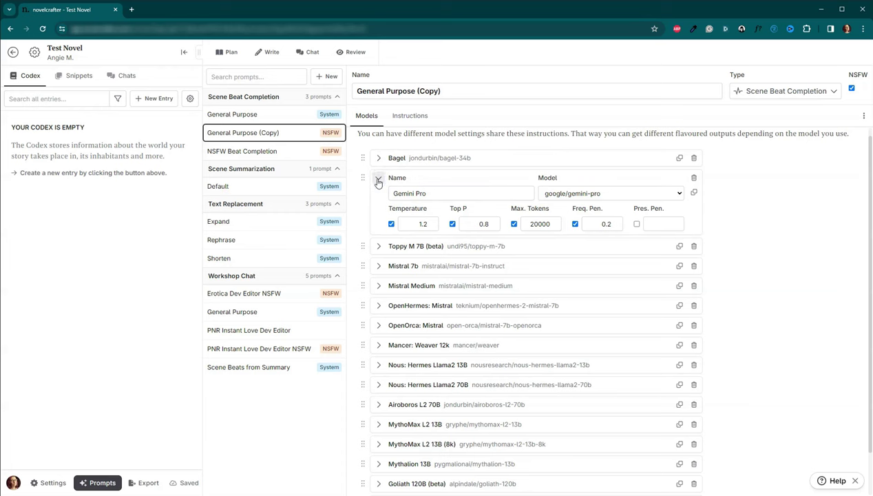
{"action": "left_click", "coordinate": [378, 180]}
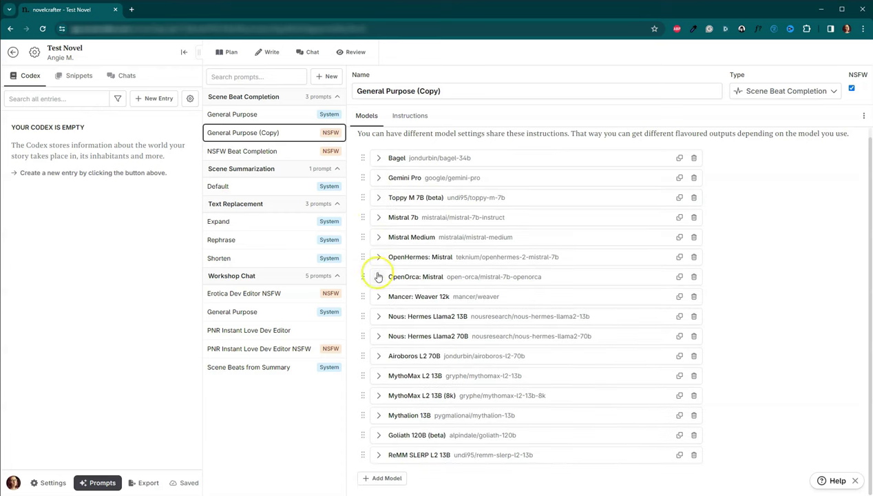
{"action": "left_click", "coordinate": [379, 357]}
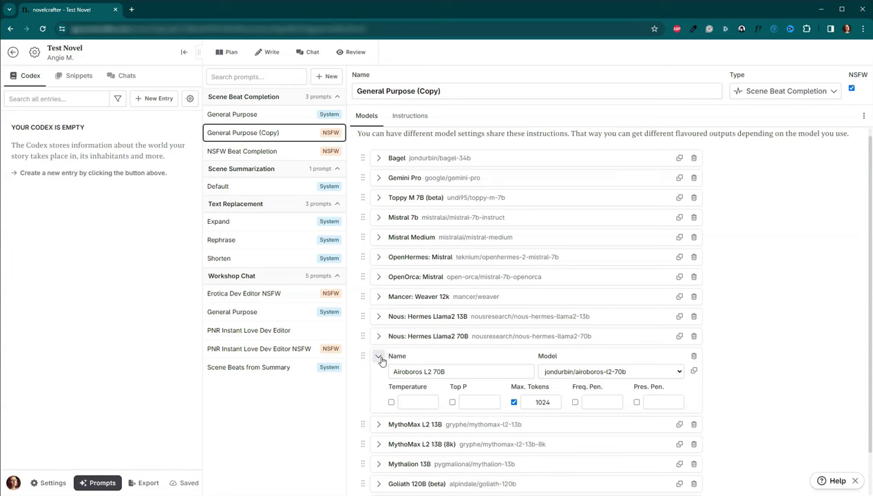
{"action": "left_click", "coordinate": [391, 401]}
{"action": "left_click", "coordinate": [426, 401]}
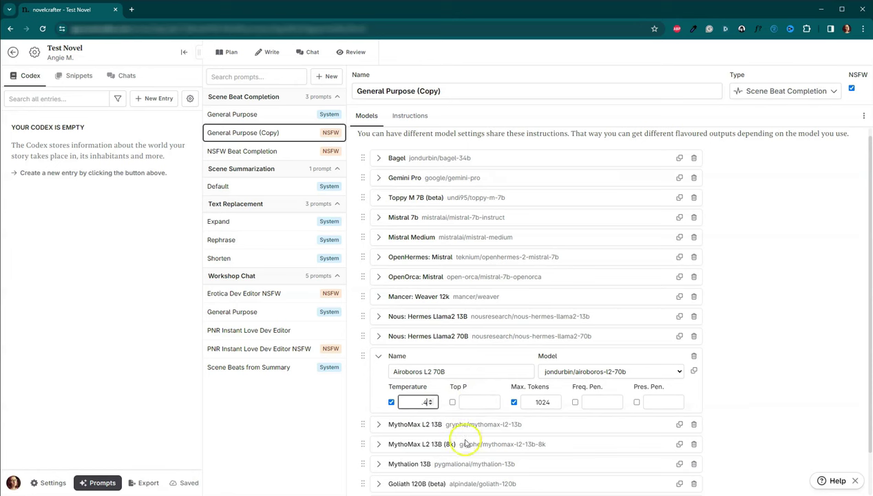
{"action": "left_click", "coordinate": [378, 359]}
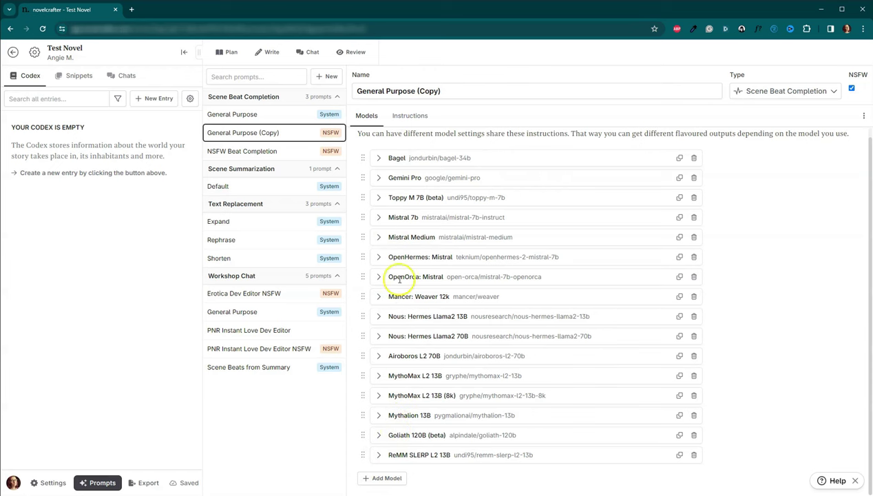
Rename the General Purpose (Copy) prompt to 'Test NSFW'.
{"action": "left_click", "coordinate": [415, 91]}
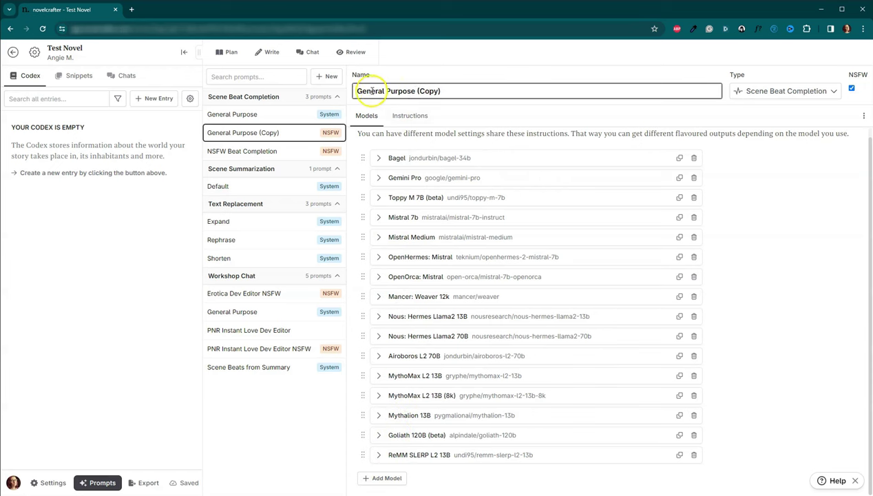
{"action": "triple_click", "coordinate": [363, 90]}
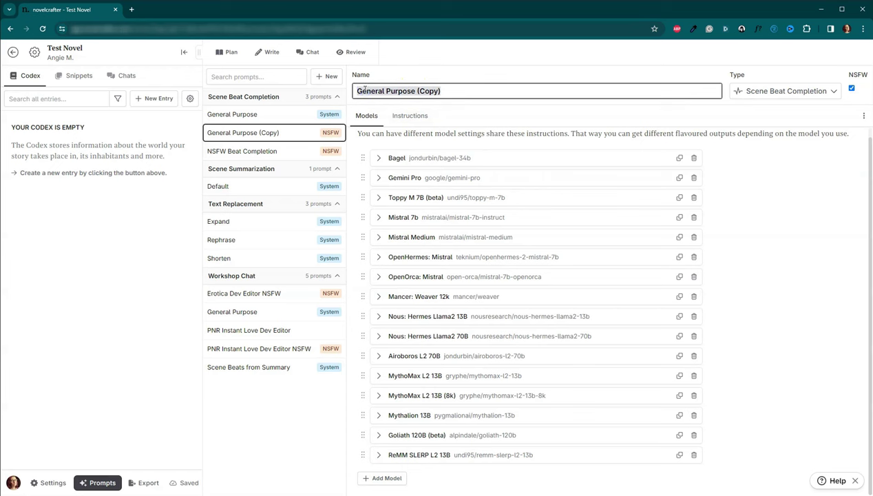
{"action": "type", "text": "Test NSFW"}
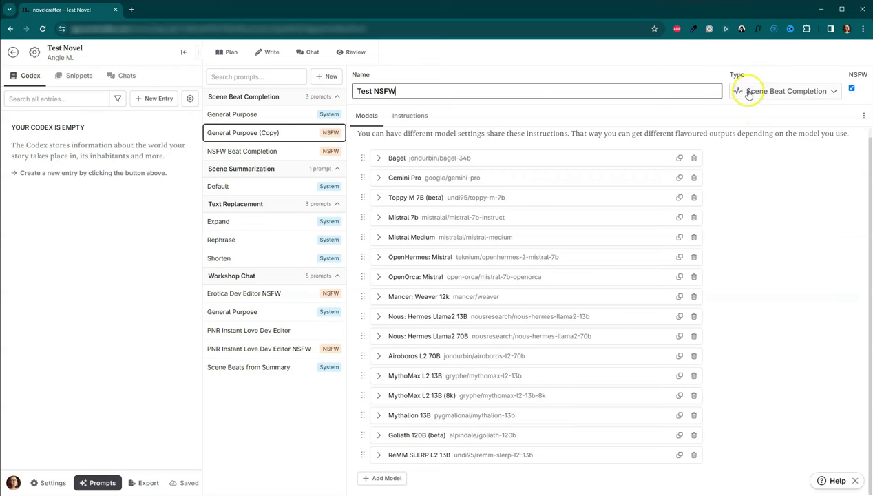
Add a new model entry using nousresearch/nous-capybara-7b.
{"action": "left_click", "coordinate": [381, 477]}
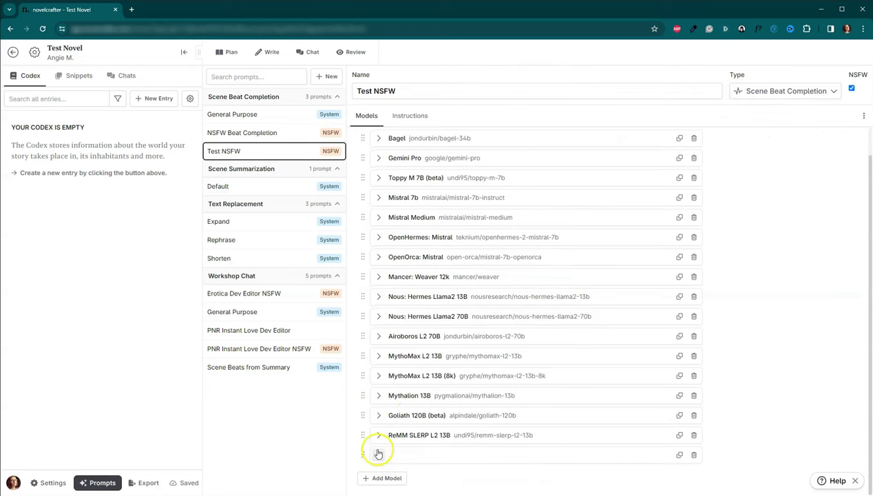
{"action": "left_click", "coordinate": [378, 456]}
{"action": "scroll", "coordinate": [452, 316], "scroll_direction": "down", "scroll_amount": 1}
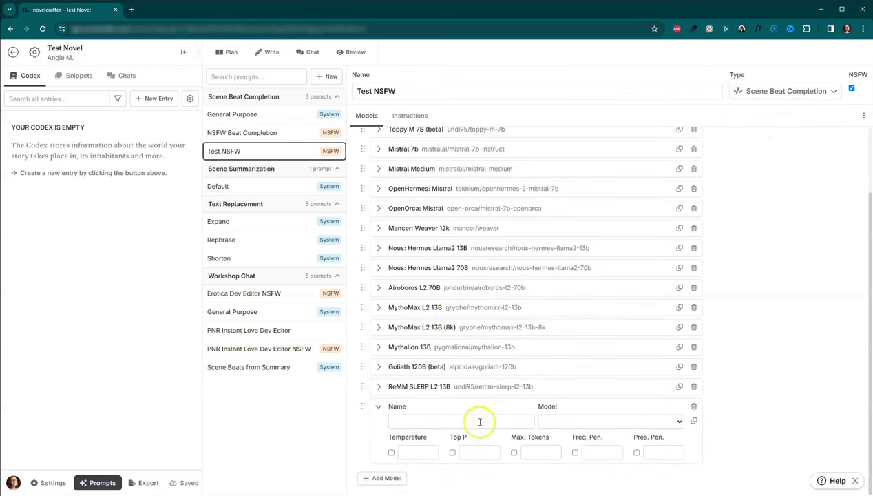
{"action": "left_click", "coordinate": [572, 420]}
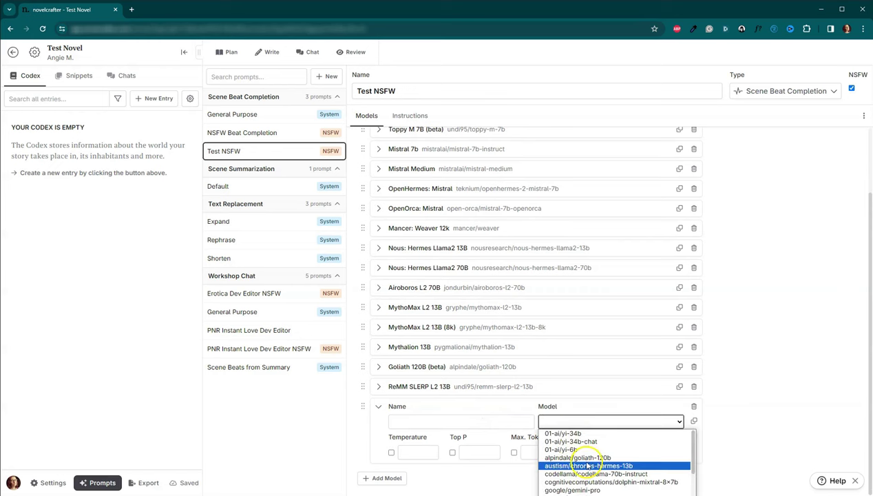
{"action": "scroll", "coordinate": [589, 460], "scroll_direction": "down", "scroll_amount": 3}
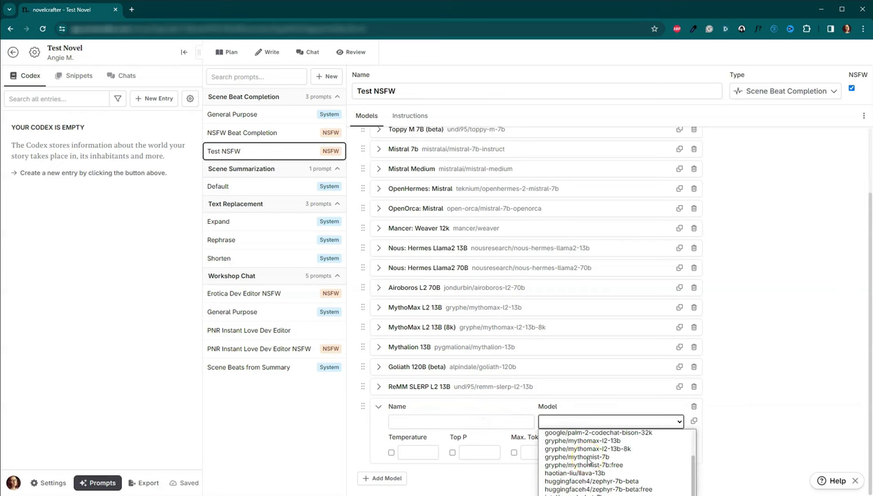
{"action": "scroll", "coordinate": [589, 463], "scroll_direction": "down", "scroll_amount": 5}
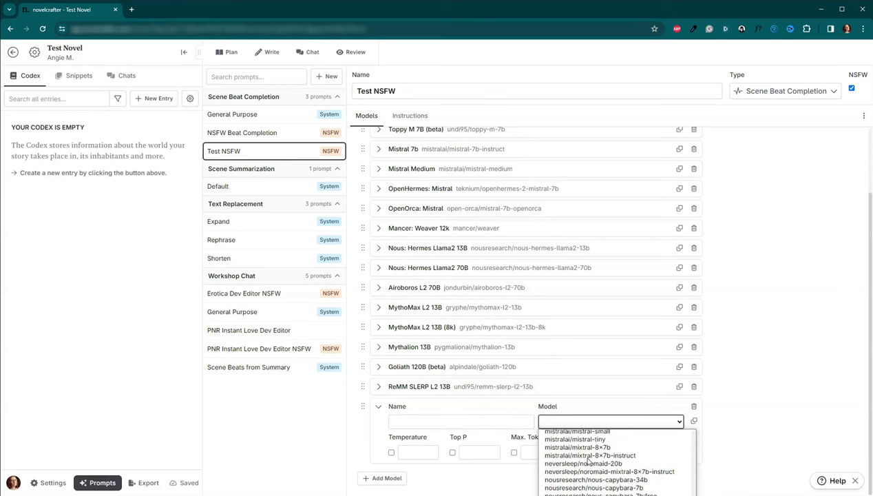
{"action": "scroll", "coordinate": [589, 462], "scroll_direction": "down", "scroll_amount": 5}
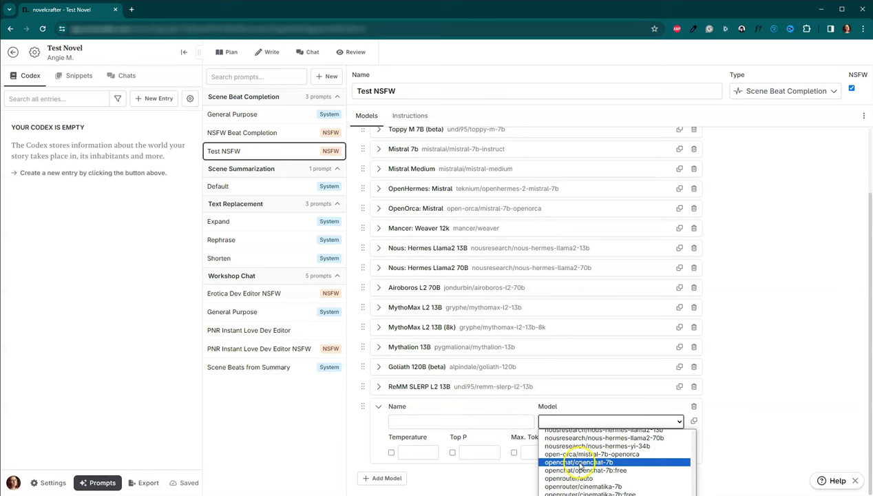
{"action": "scroll", "coordinate": [584, 460], "scroll_direction": "down", "scroll_amount": 1}
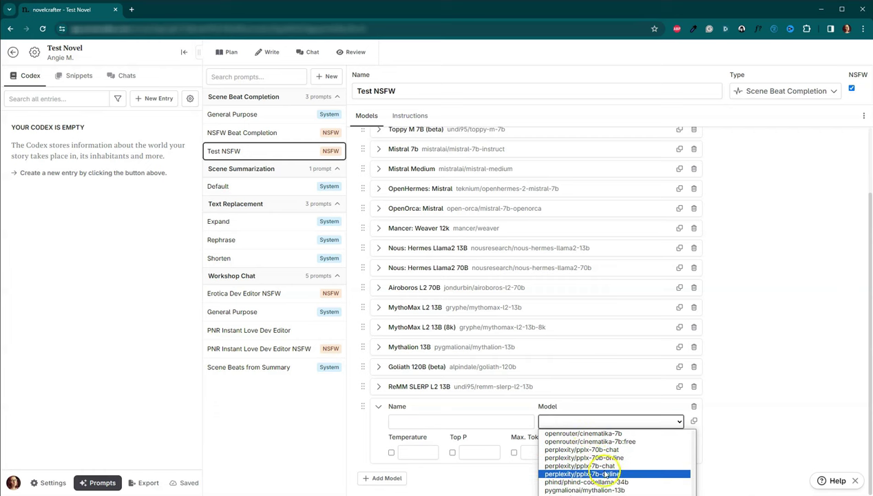
{"action": "scroll", "coordinate": [604, 469], "scroll_direction": "up", "scroll_amount": 5}
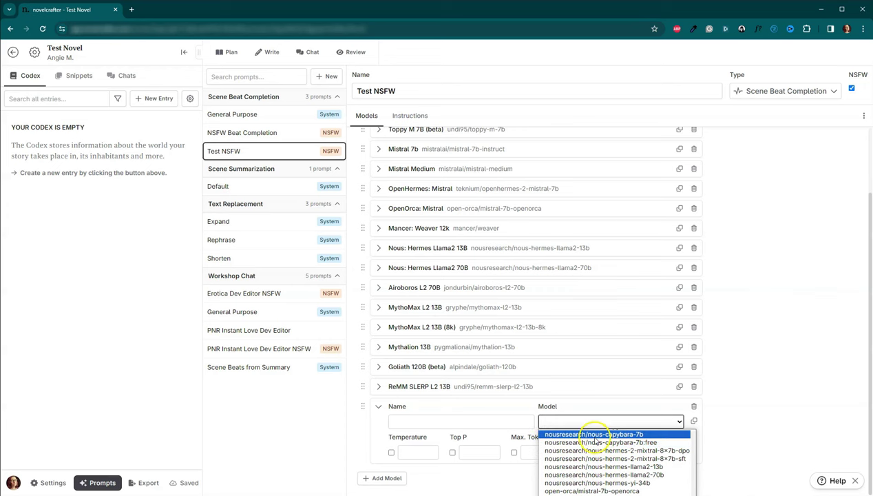
{"action": "left_click", "coordinate": [595, 435]}
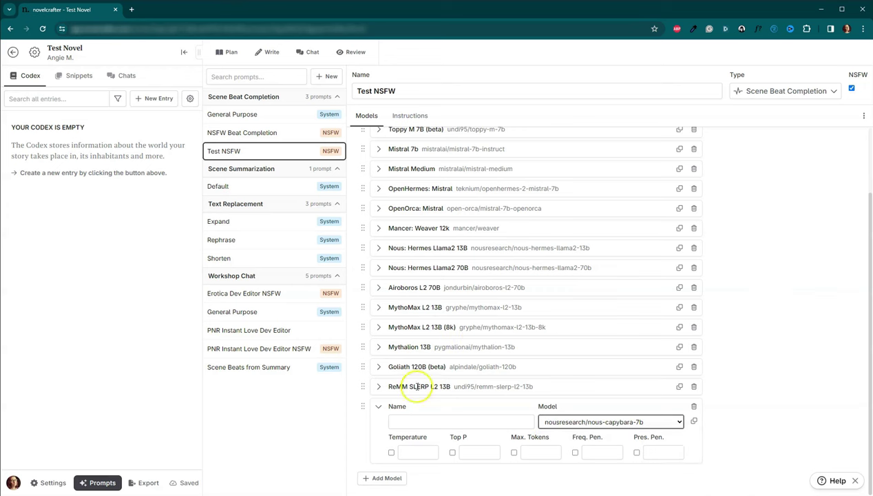
Name the entry Capybara, with temperature .6 and 2048 max tokens.
{"action": "left_click", "coordinate": [403, 425]}
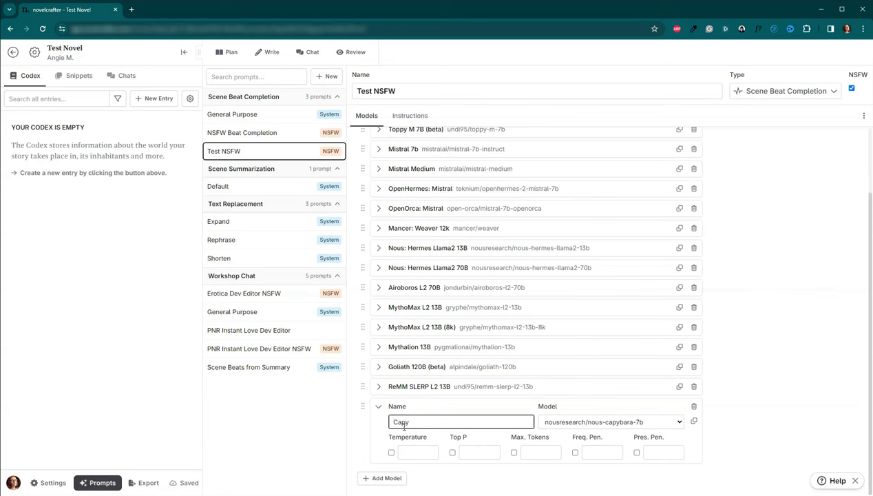
{"action": "left_click", "coordinate": [404, 425]}
{"action": "left_click", "coordinate": [413, 452]}
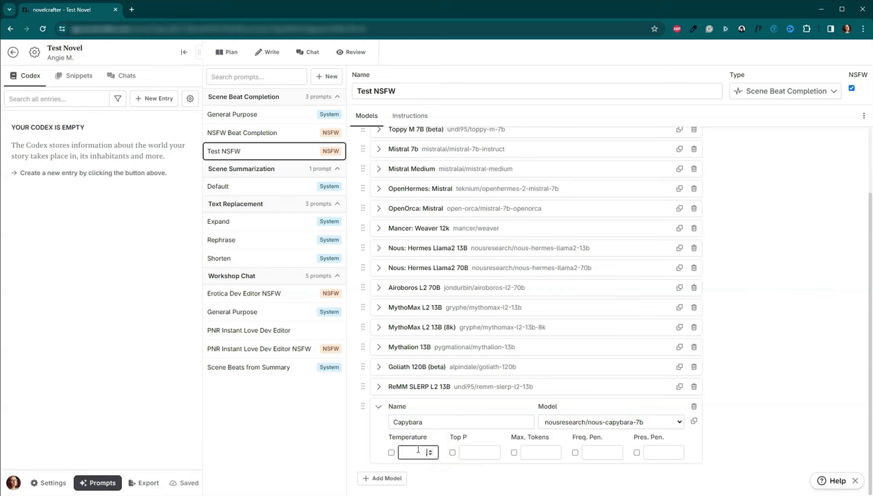
{"action": "type", "text": ".6"}
{"action": "left_click", "coordinate": [535, 449]}
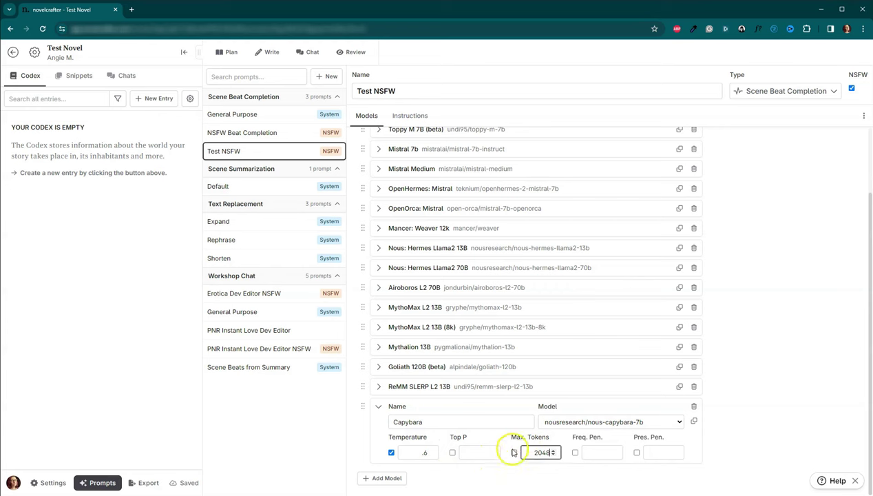
{"action": "left_click", "coordinate": [378, 406]}
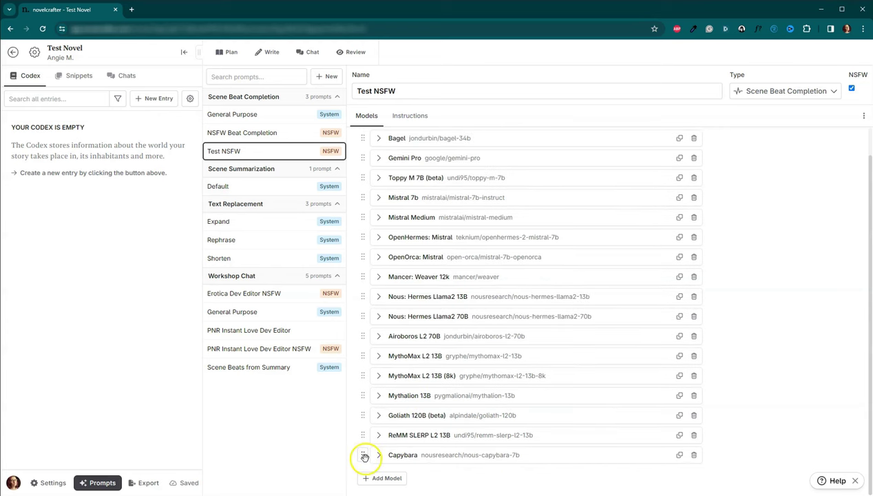
Move the Capybara row up to second place, between Bagel and Gemini Pro.
{"action": "left_click_drag", "start_coordinate": [363, 453], "coordinate": [360, 157]}
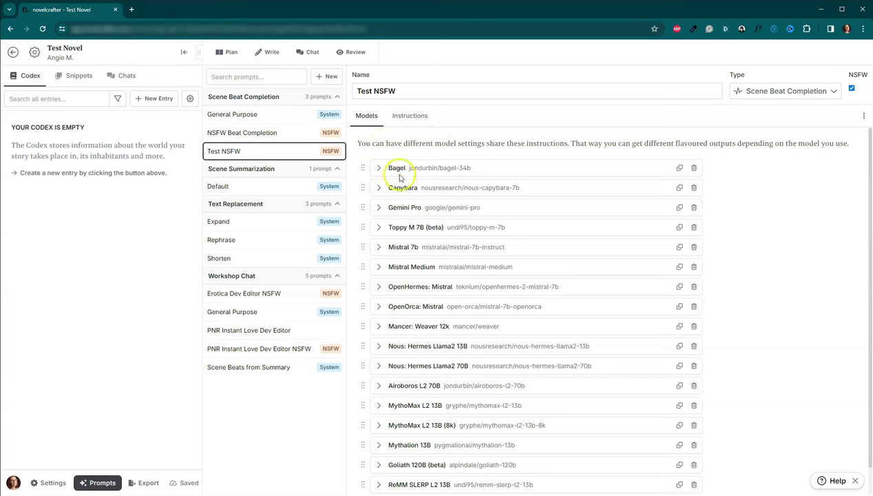
{"action": "scroll", "coordinate": [370, 240], "scroll_direction": "down", "scroll_amount": 1}
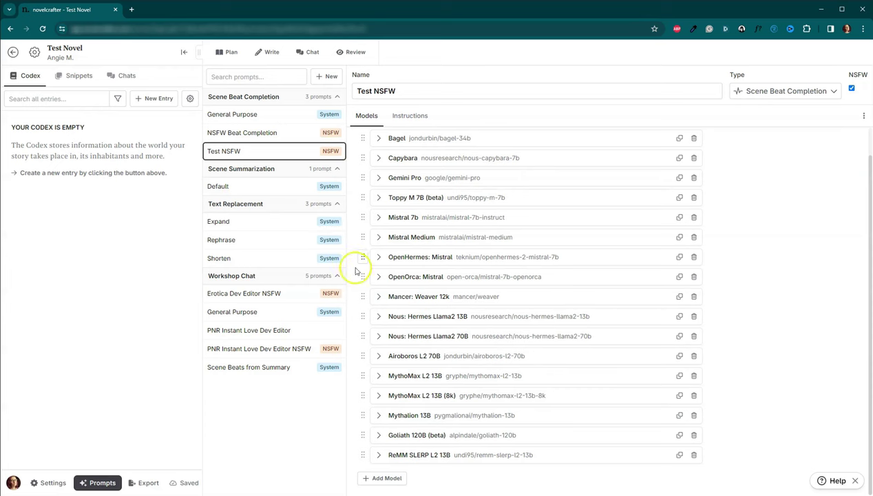
Review the Erotica Dev Editor NSFW prompt's models, then start a new Chat thread.
{"action": "left_click", "coordinate": [254, 301]}
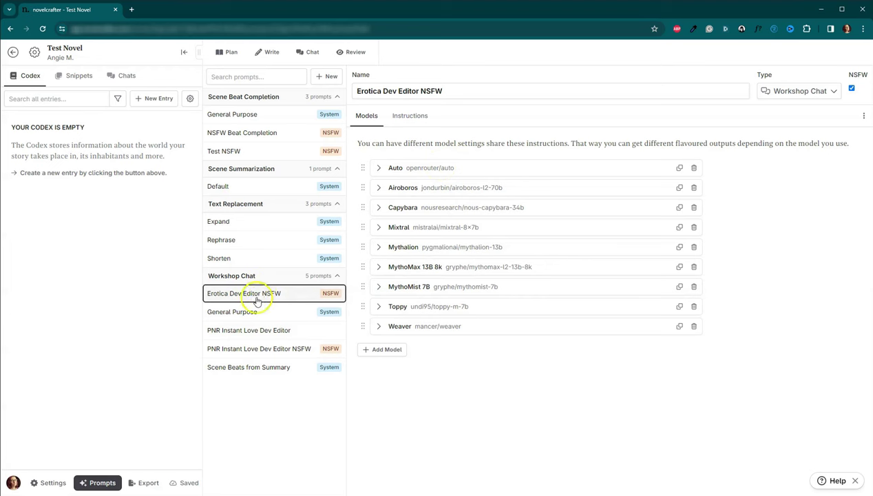
{"action": "left_click", "coordinate": [310, 52]}
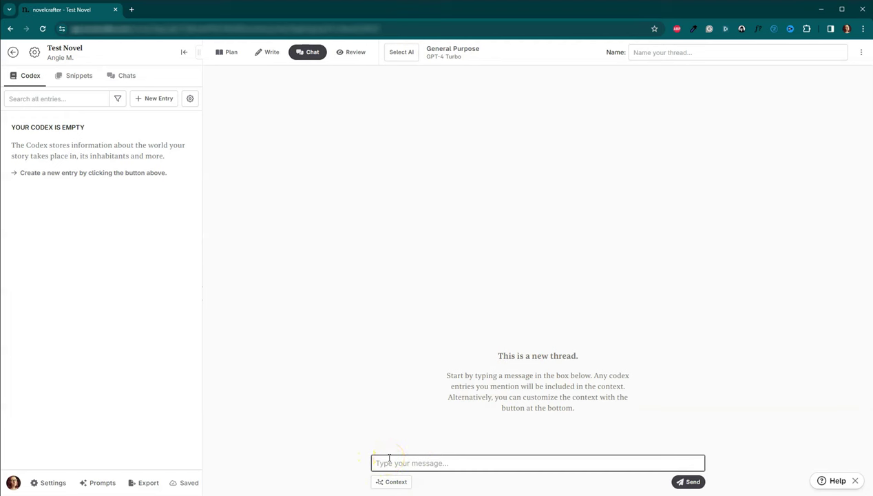
Look at the models under Erotica Dev Editor NSFW in the chat's AI selector without picking one.
{"action": "left_click", "coordinate": [416, 58]}
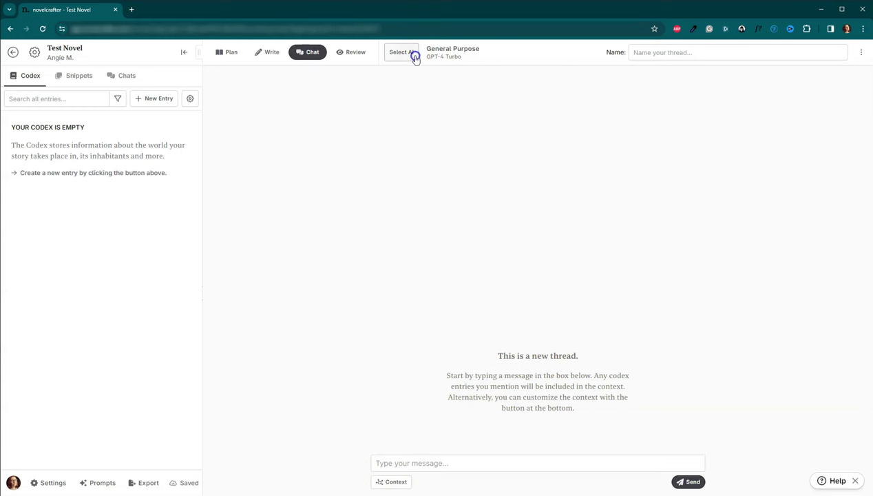
{"action": "left_click", "coordinate": [414, 72]}
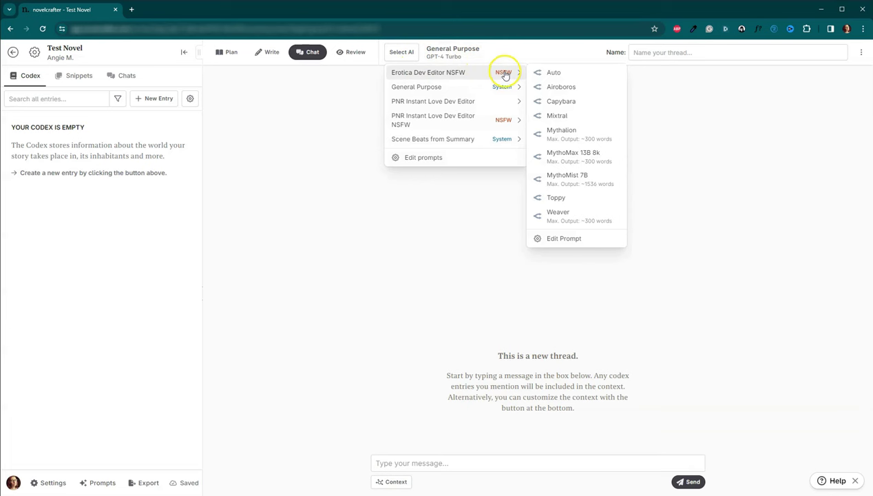
{"action": "left_click", "coordinate": [384, 210]}
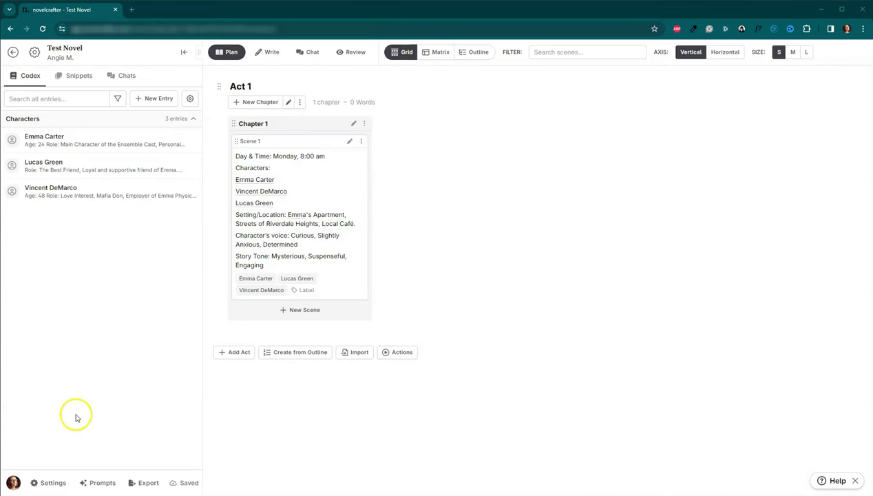
Look through the Emma Carter, Lucas Green and Vincent DeMarco codex entries, ending on Vincent's.
{"action": "left_click", "coordinate": [80, 359]}
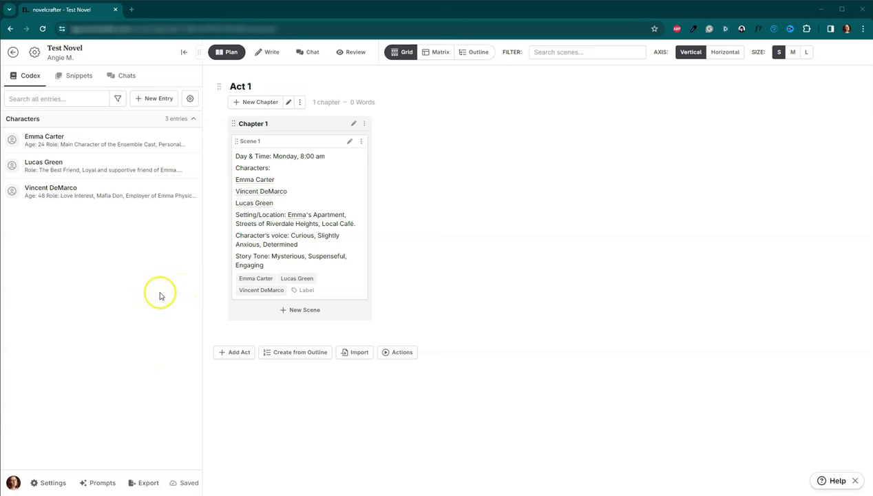
{"action": "left_click", "coordinate": [97, 147]}
{"action": "left_click", "coordinate": [96, 165]}
{"action": "left_click", "coordinate": [96, 189]}
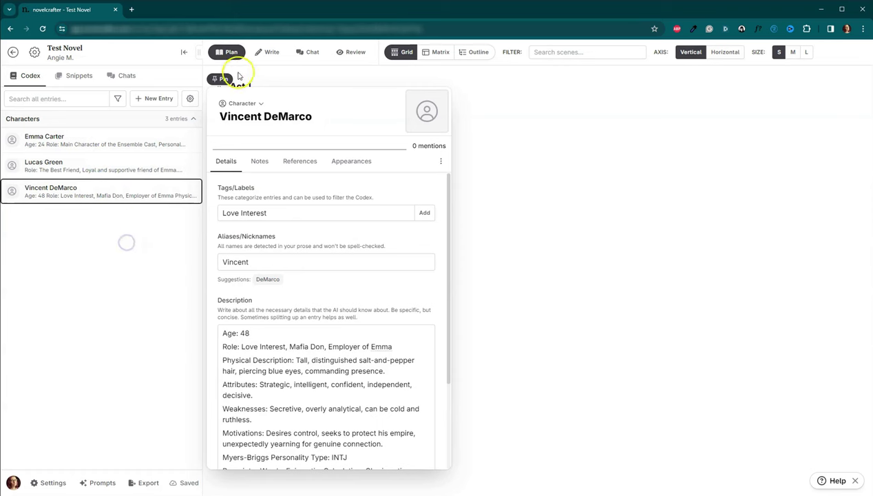
Paste the 312-word anonymous-note opening into the empty Chapter 1 in Write view.
{"action": "left_click", "coordinate": [263, 54]}
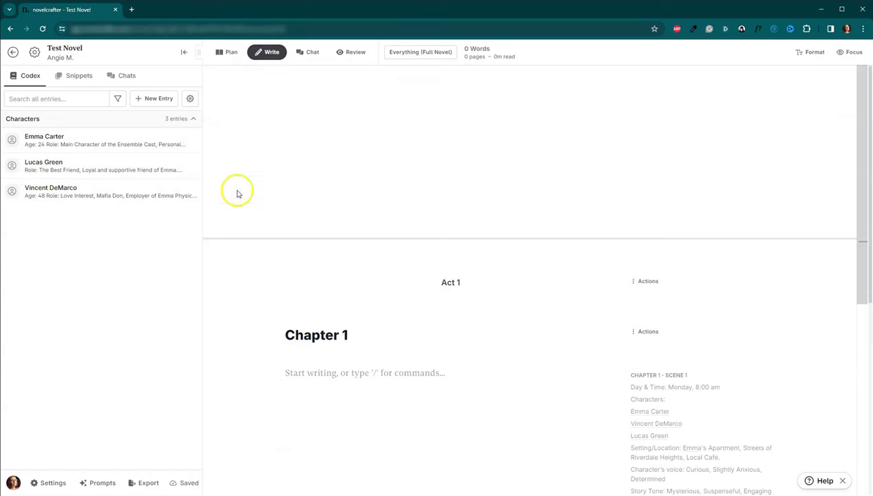
{"action": "scroll", "coordinate": [681, 400], "scroll_direction": "down", "scroll_amount": 2}
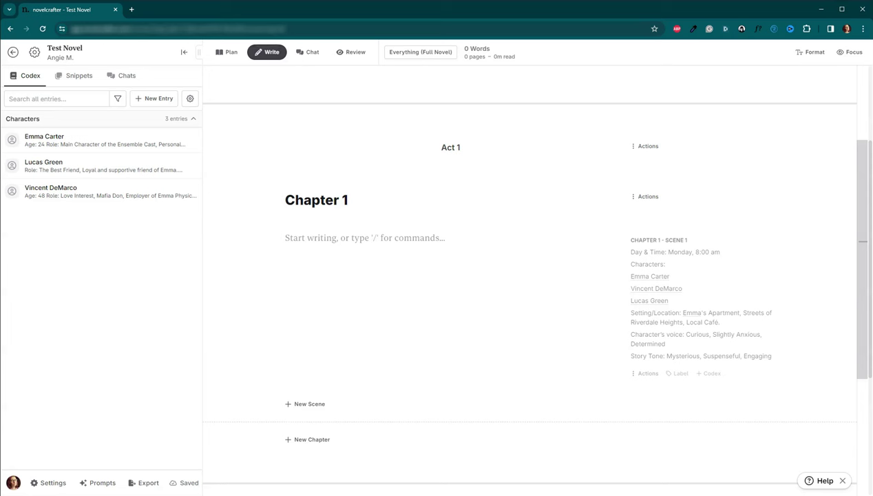
{"action": "left_click", "coordinate": [378, 244]}
{"action": "key", "text": "ctrl+v"}
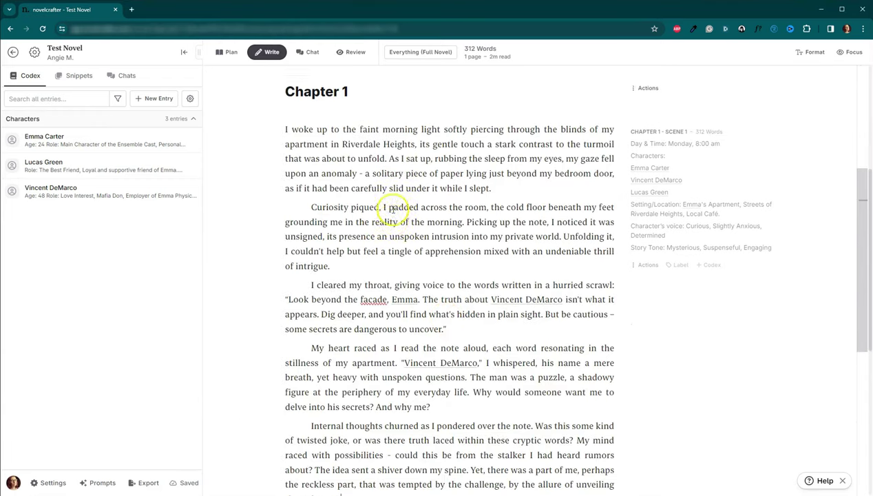
{"action": "scroll", "coordinate": [389, 210], "scroll_direction": "up", "scroll_amount": 2}
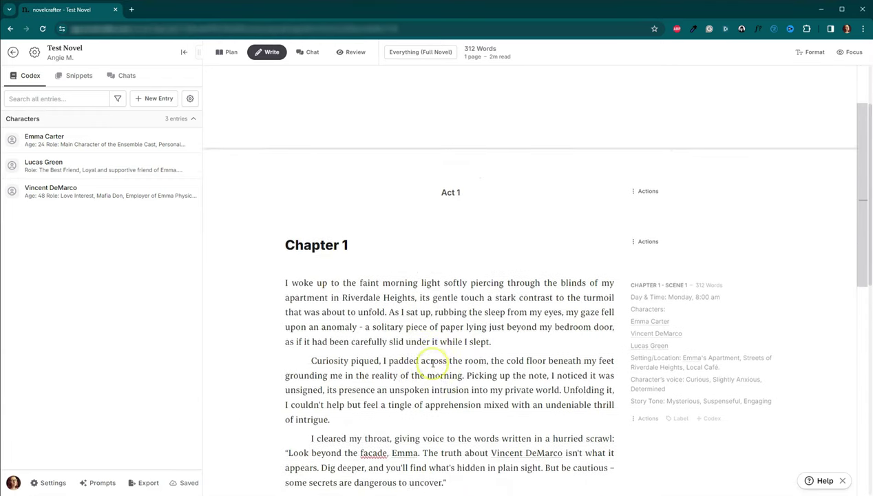
{"action": "scroll", "coordinate": [433, 363], "scroll_direction": "down", "scroll_amount": 2}
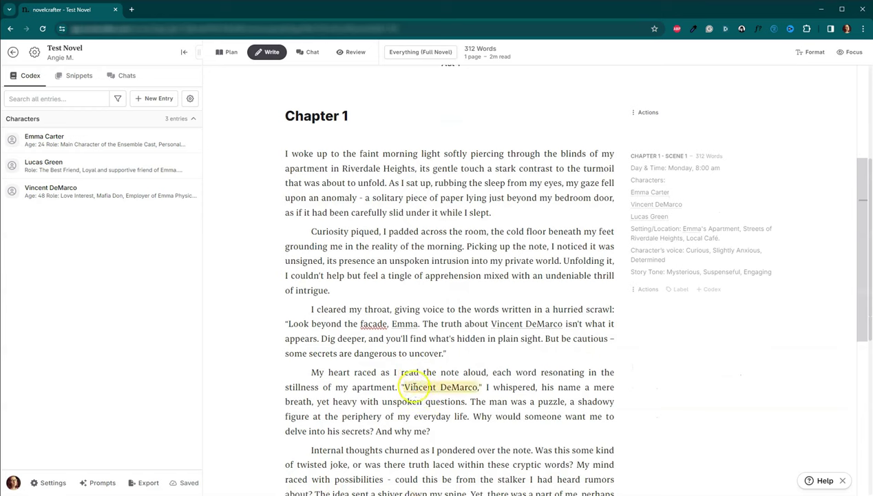
{"action": "scroll", "coordinate": [413, 385], "scroll_direction": "down", "scroll_amount": 4}
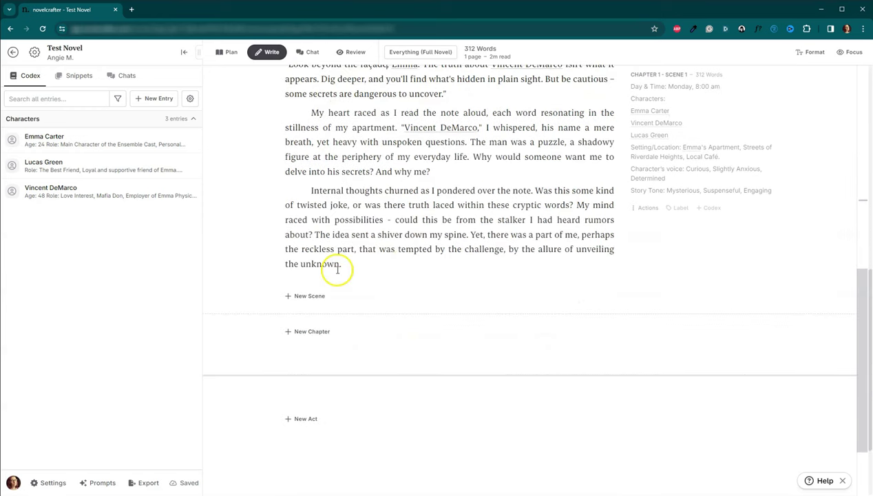
Add a scene beat after the last paragraph about Emma searching Vincent's personal files early.
{"action": "left_click", "coordinate": [352, 264]}
{"action": "key", "text": "Return"}
{"action": "type", "text": "/"}
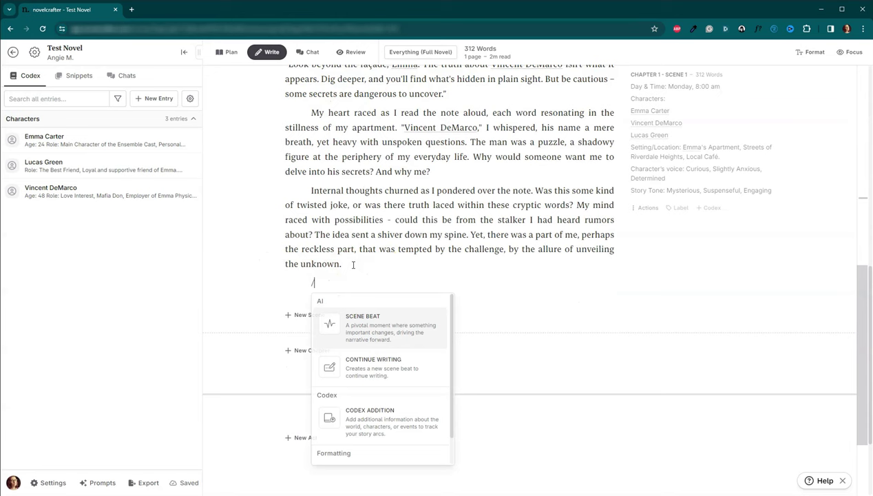
{"action": "left_click", "coordinate": [370, 328]}
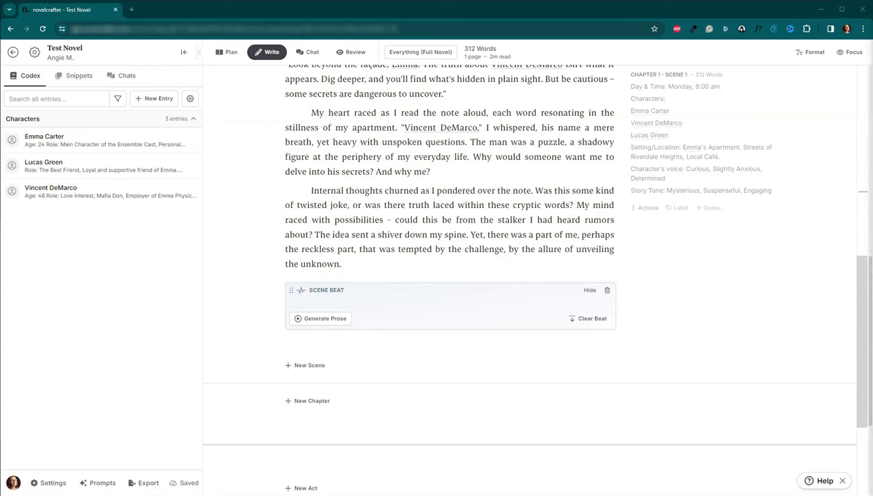
{"action": "left_click", "coordinate": [361, 298]}
{"action": "type", "text": "Determined to unravel this mystery, I headed to work early, planning to discreetly sift through Vincent's personal files. Transition: My decision to snoop around, driven by a mix of fear and excitement, inevitably set me on a path that would entangle me deeper into Vincent's private world."}
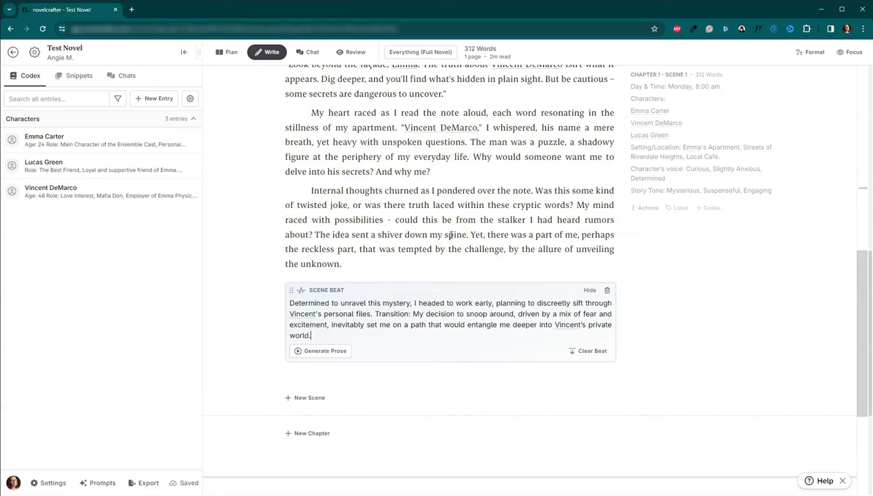
Generate prose from the beat using the Test NSFW prompt with Capybara, reaching 804 words.
{"action": "left_click", "coordinate": [333, 352]}
{"action": "mouse_move", "coordinate": [330, 372]}
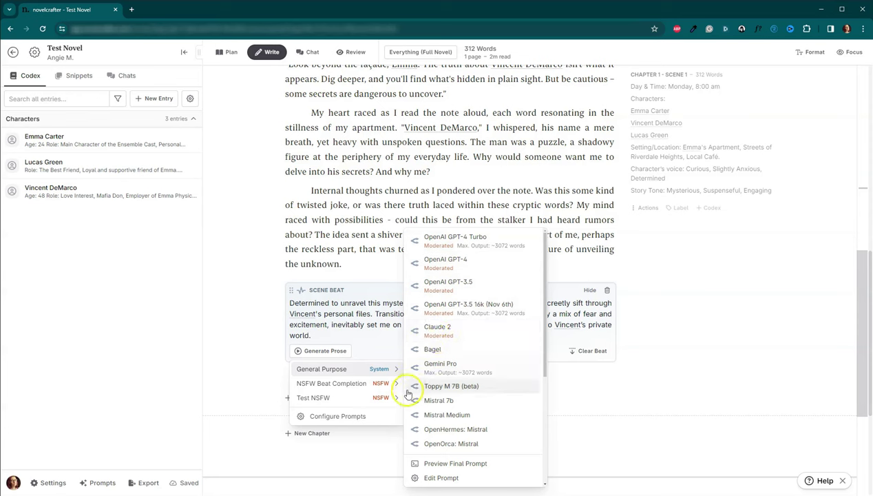
{"action": "mouse_move", "coordinate": [321, 390]}
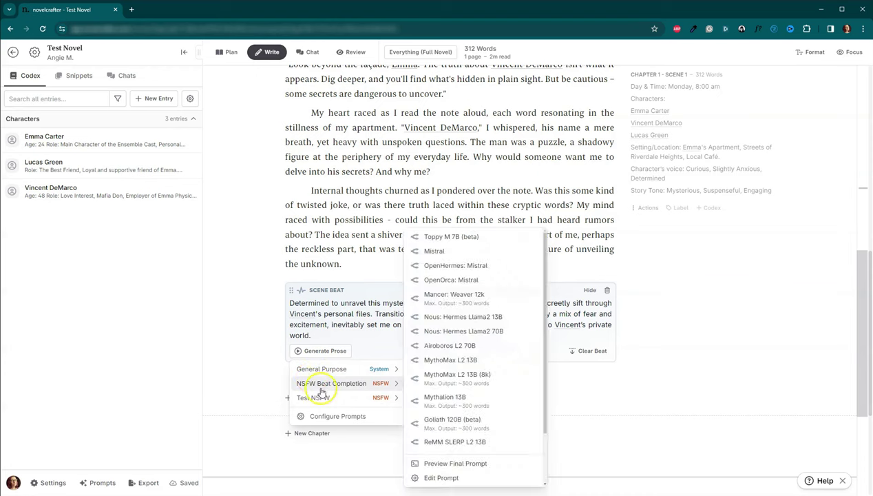
{"action": "mouse_move", "coordinate": [319, 405]}
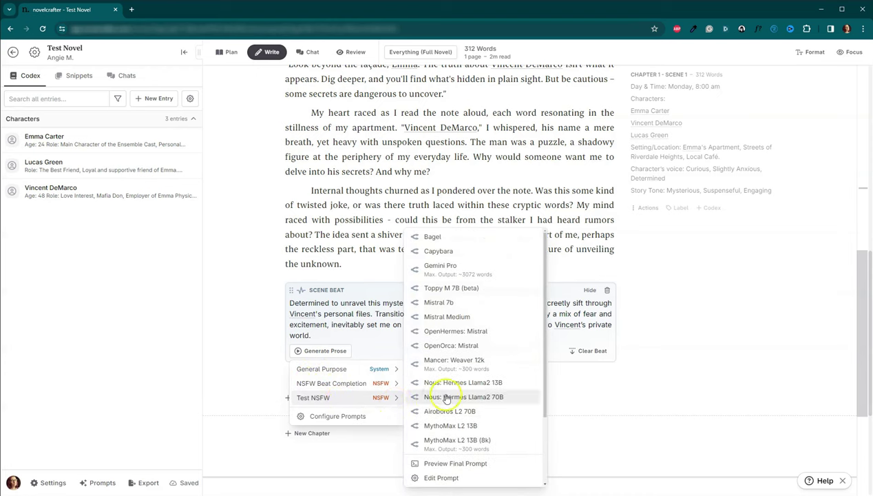
{"action": "left_click", "coordinate": [439, 251]}
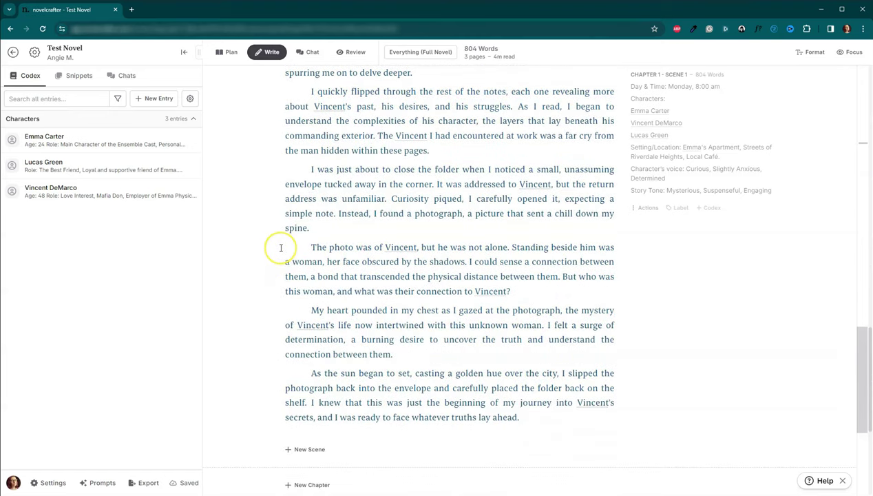
{"action": "scroll", "coordinate": [281, 248], "scroll_direction": "up", "scroll_amount": 5}
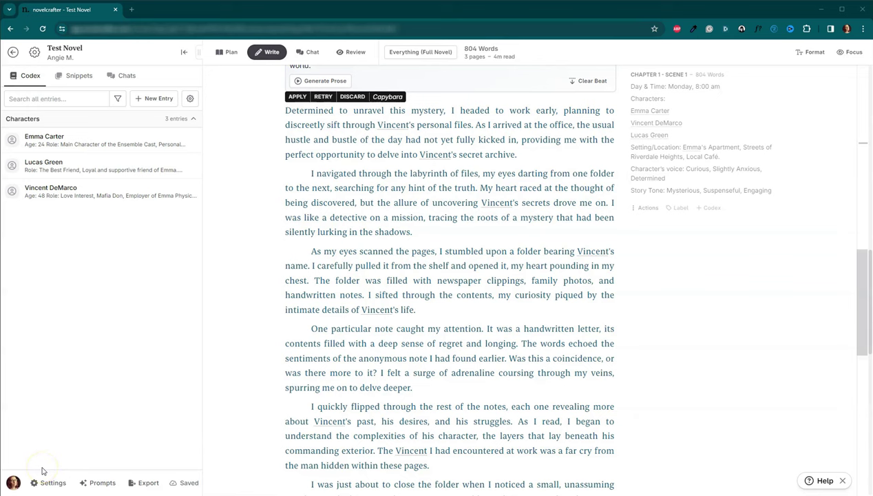